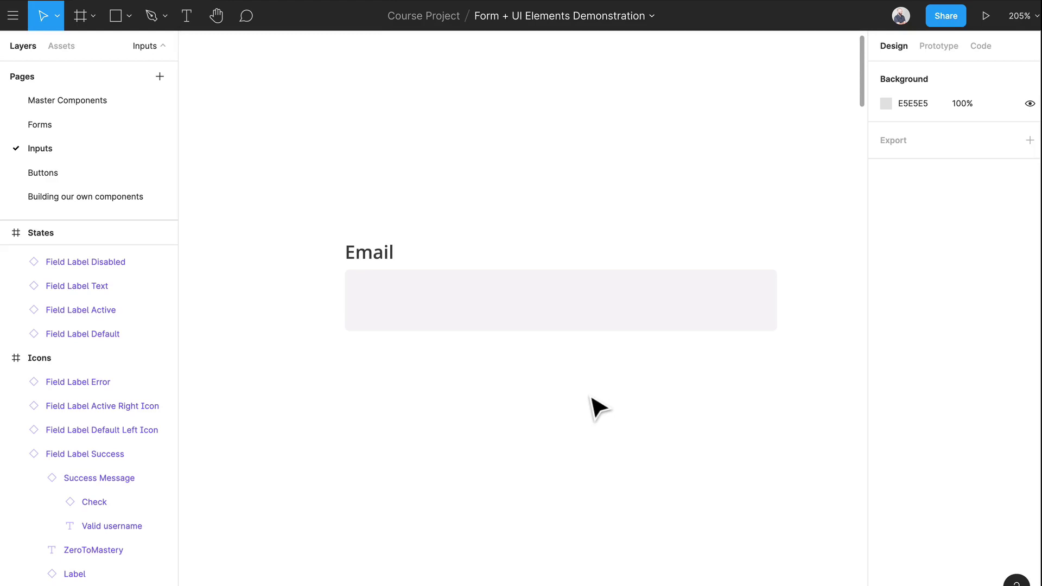
Scroll down the Inputs page to the active Email input with its dark outline and caret
{"action": "scroll", "coordinate": [595, 398], "scroll_direction": "down", "scroll_amount": 6}
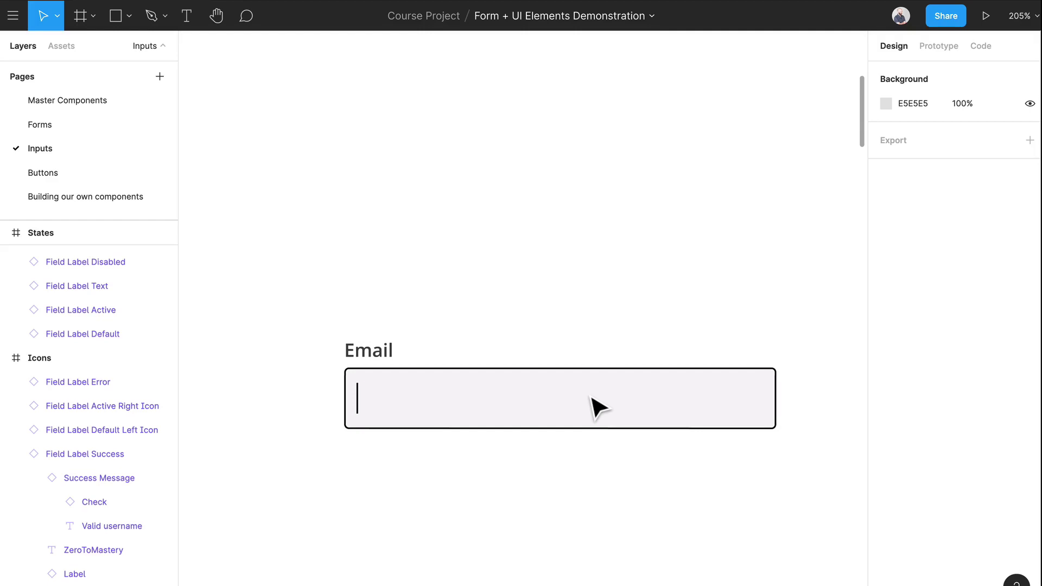
Scroll past the active and default Email inputs down to the grey Field Label Disabled component
{"action": "scroll", "coordinate": [630, 366], "scroll_direction": "down", "scroll_amount": 2}
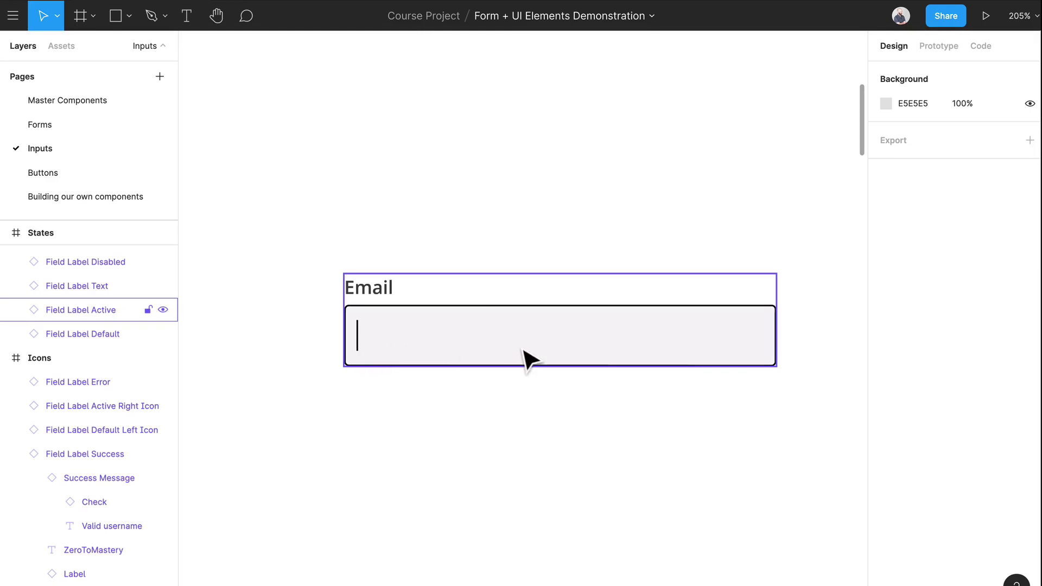
{"action": "scroll", "coordinate": [529, 359], "scroll_direction": "down", "scroll_amount": 5}
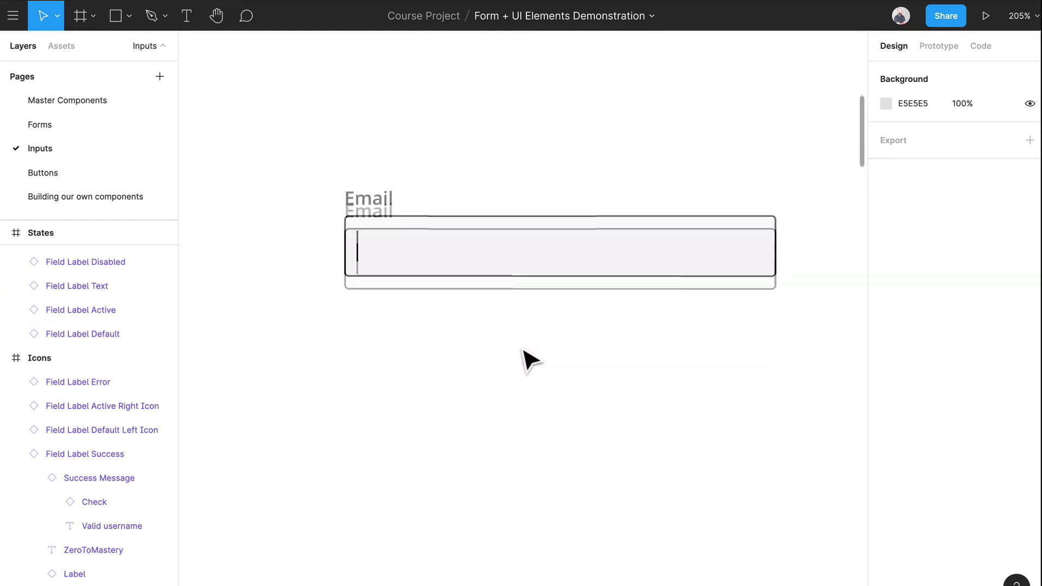
{"action": "scroll", "coordinate": [527, 360], "scroll_direction": "up", "scroll_amount": 1}
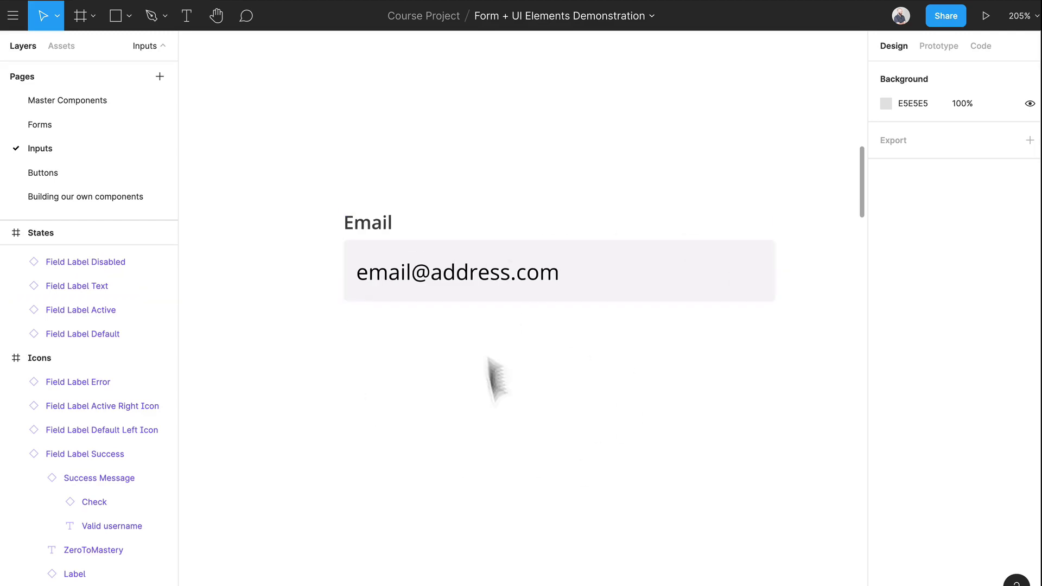
{"action": "scroll", "coordinate": [568, 407], "scroll_direction": "down", "scroll_amount": 5}
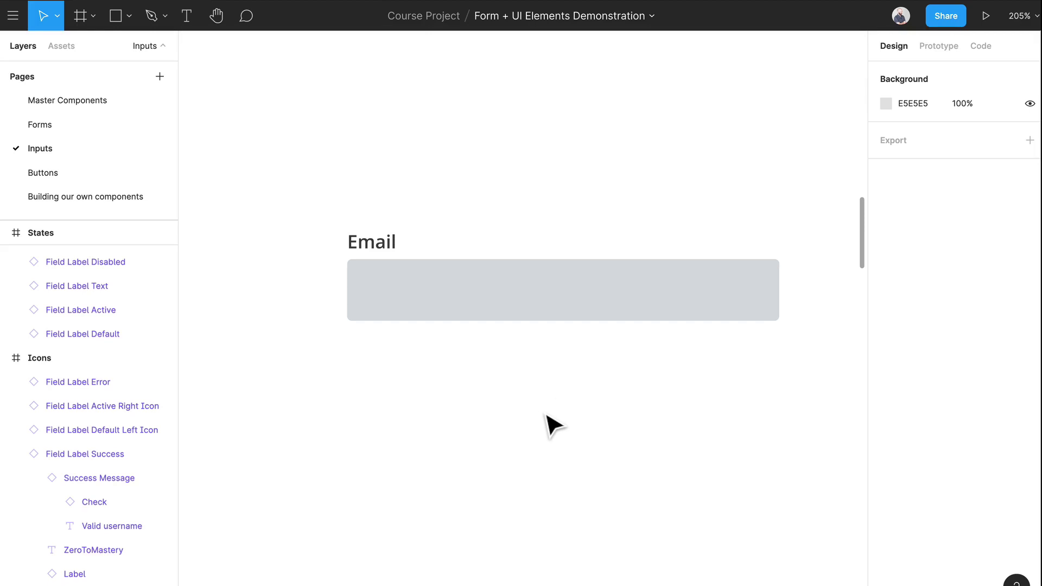
Zoom out, move to the green Field Label Success Email field, and zoom back to 227%
{"action": "scroll", "coordinate": [542, 429], "scroll_direction": "up", "scroll_amount": 2}
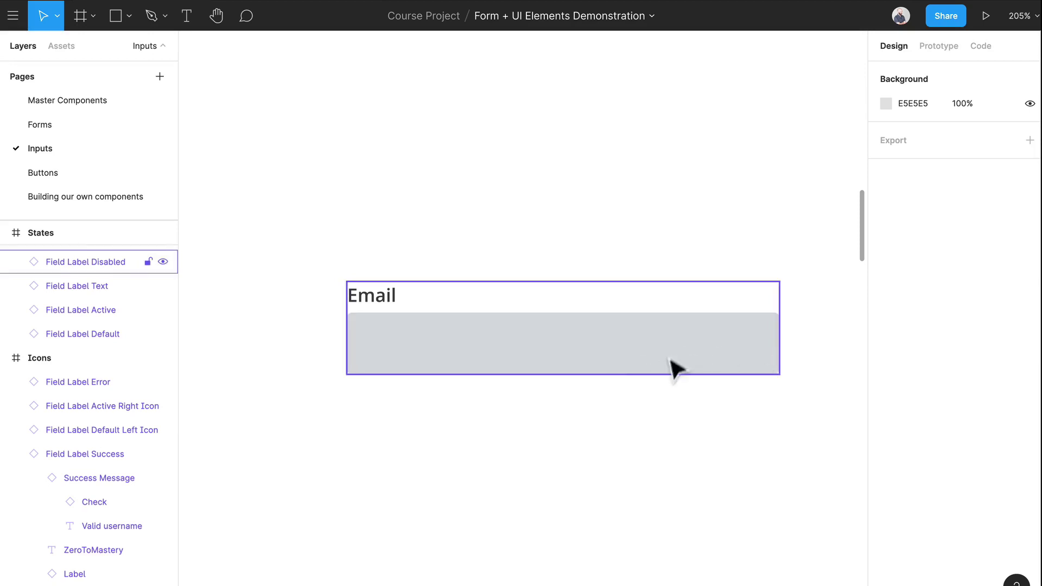
{"action": "scroll", "coordinate": [663, 428], "scroll_direction": "down", "scroll_amount": 3}
{"action": "scroll", "coordinate": [668, 429], "scroll_direction": "down", "scroll_amount": 5}
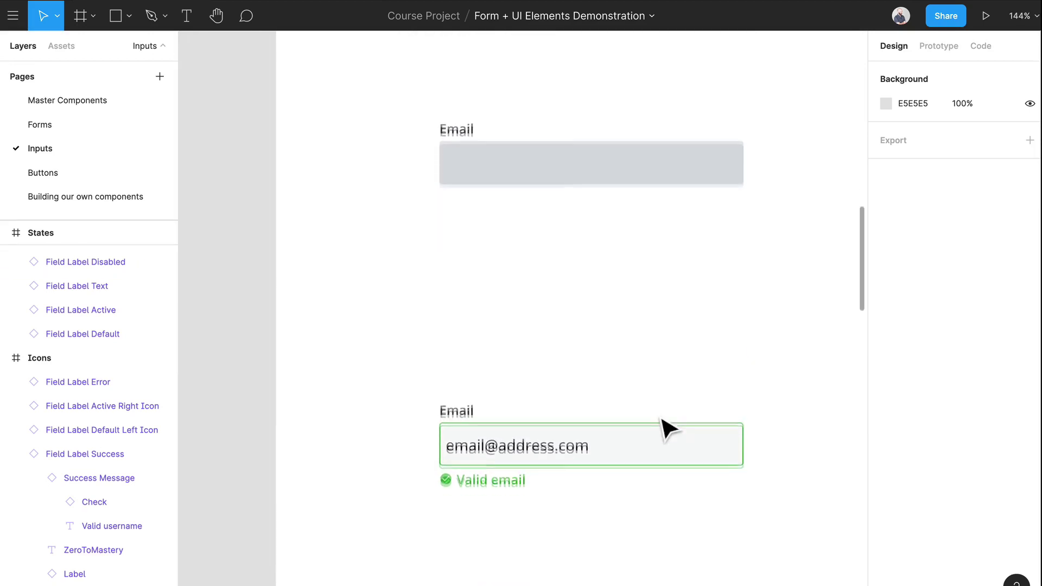
{"action": "scroll", "coordinate": [668, 428], "scroll_direction": "up", "scroll_amount": 1}
{"action": "scroll", "coordinate": [668, 428], "scroll_direction": "up", "scroll_amount": 2}
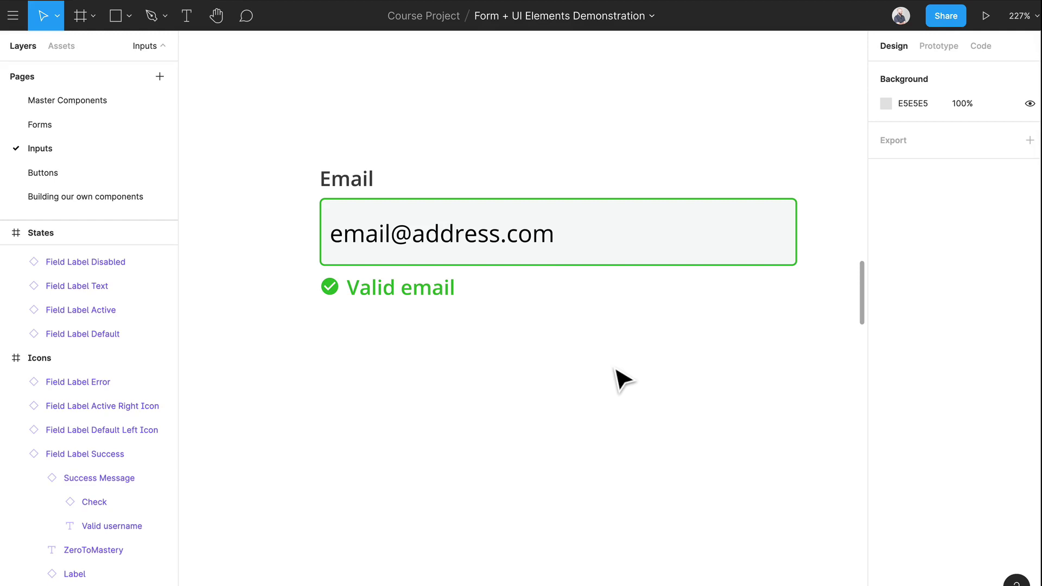
{"action": "scroll", "coordinate": [613, 378], "scroll_direction": "left", "scroll_amount": 1}
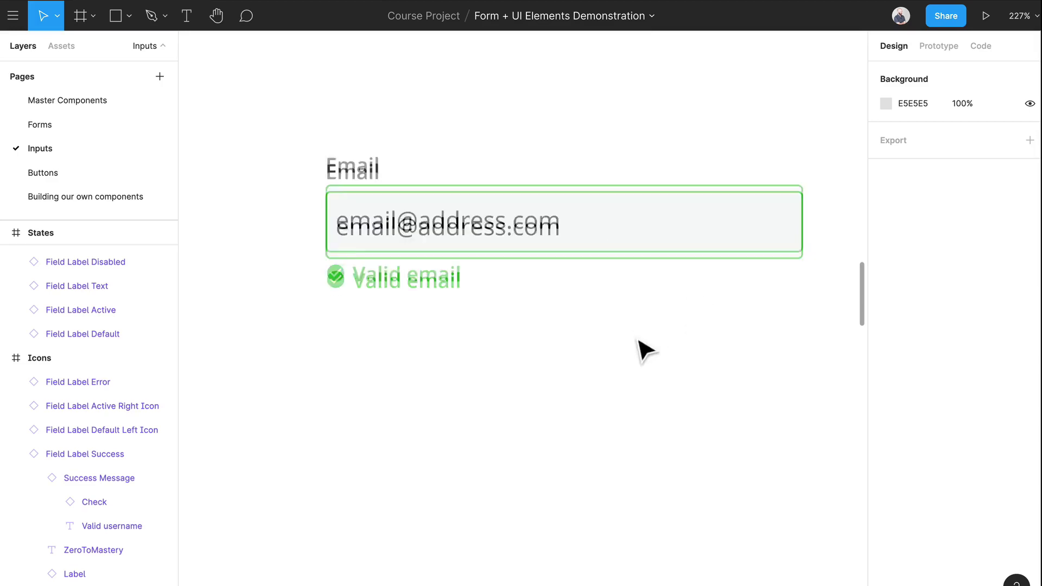
{"action": "scroll", "coordinate": [640, 347], "scroll_direction": "down", "scroll_amount": 5}
Scroll to the red Field Label Error Email field showing 'Invalid email'
{"action": "scroll", "coordinate": [646, 350], "scroll_direction": "up", "scroll_amount": 2}
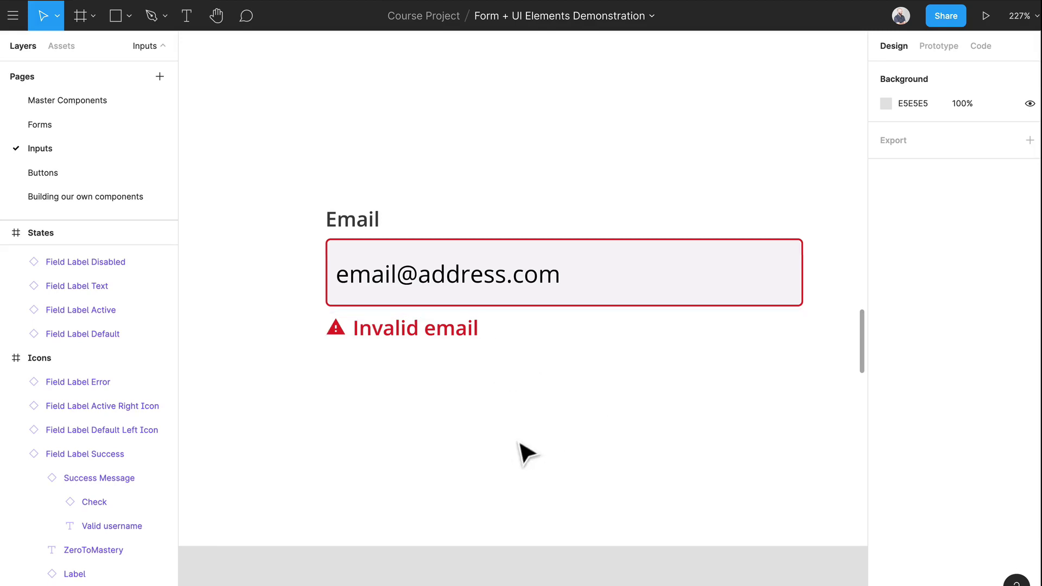
Jump through the Credit card/Address frame to the Birthday field with its MM/DD/YYY hint
{"action": "key", "text": "n"}
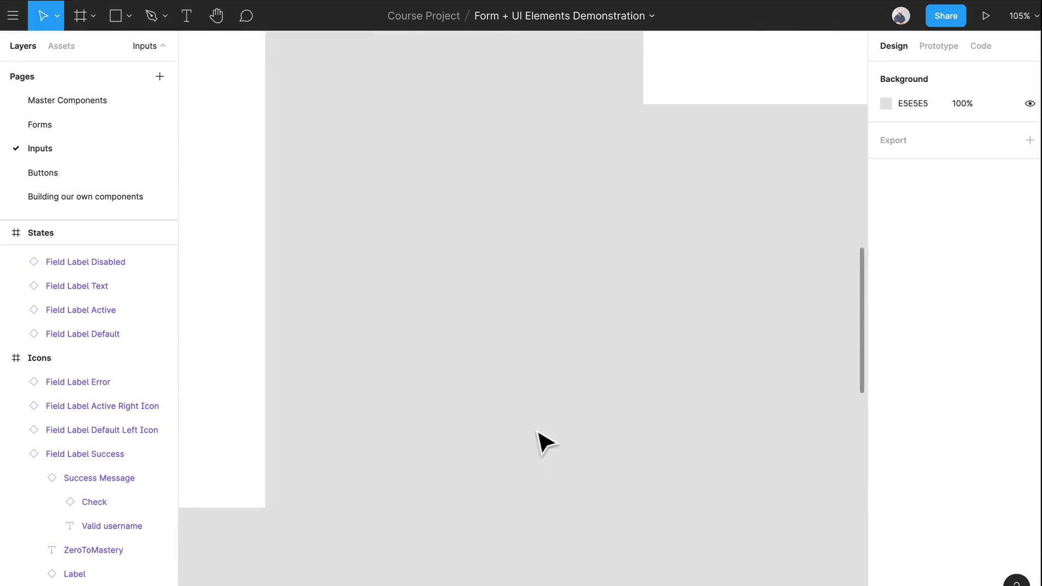
{"action": "key", "text": "shift+n"}
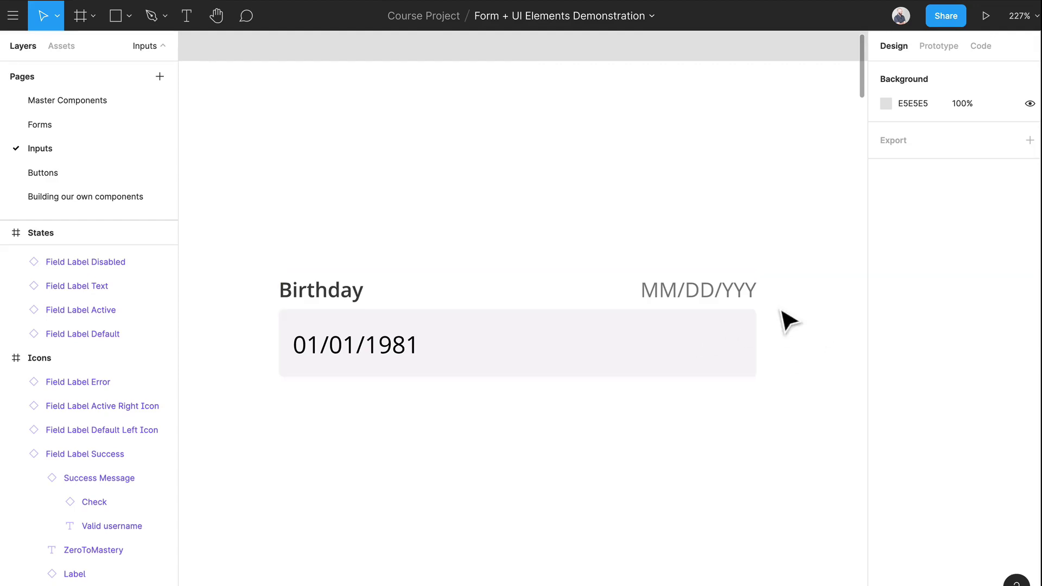
Correct the Birthday format hint from MM/DD/YYY to MM/DD/YYYY
{"action": "double_click", "coordinate": [752, 293]}
{"action": "left_click", "coordinate": [751, 291]}
{"action": "double_click", "coordinate": [748, 289]}
{"action": "key", "text": "Right"}
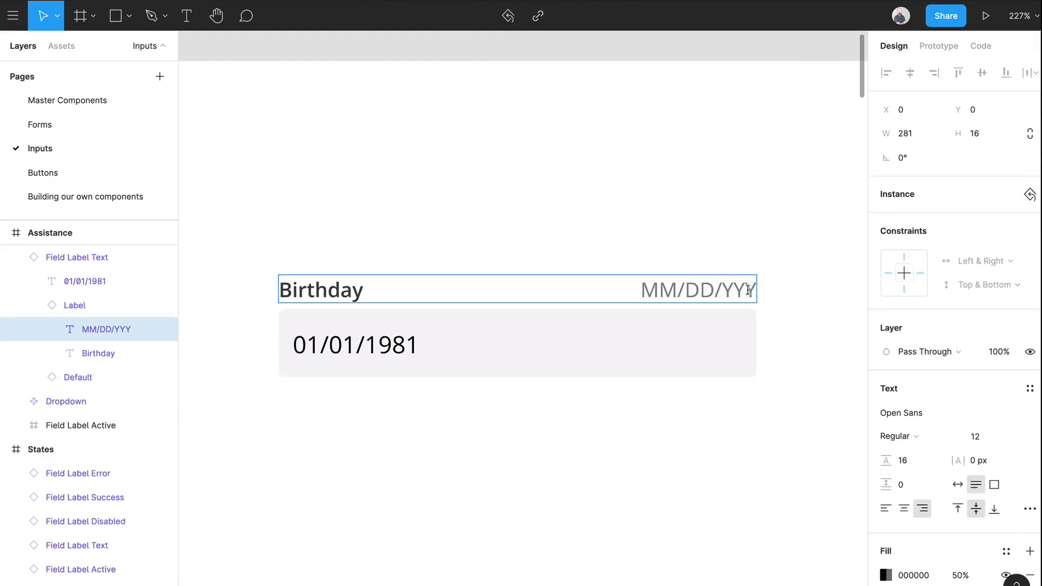
{"action": "type", "text": "Y"}
{"action": "key", "text": "Escape"}
Deselect and scroll down to the Credit card input with its placeholder card number
{"action": "left_click", "coordinate": [765, 300]}
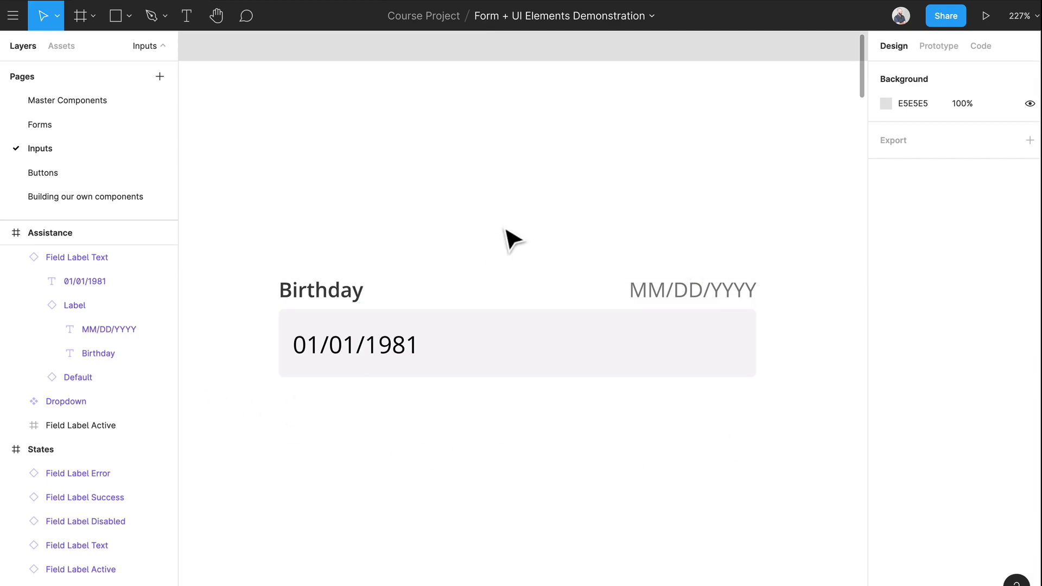
{"action": "scroll", "coordinate": [510, 239], "scroll_direction": "down", "scroll_amount": 1}
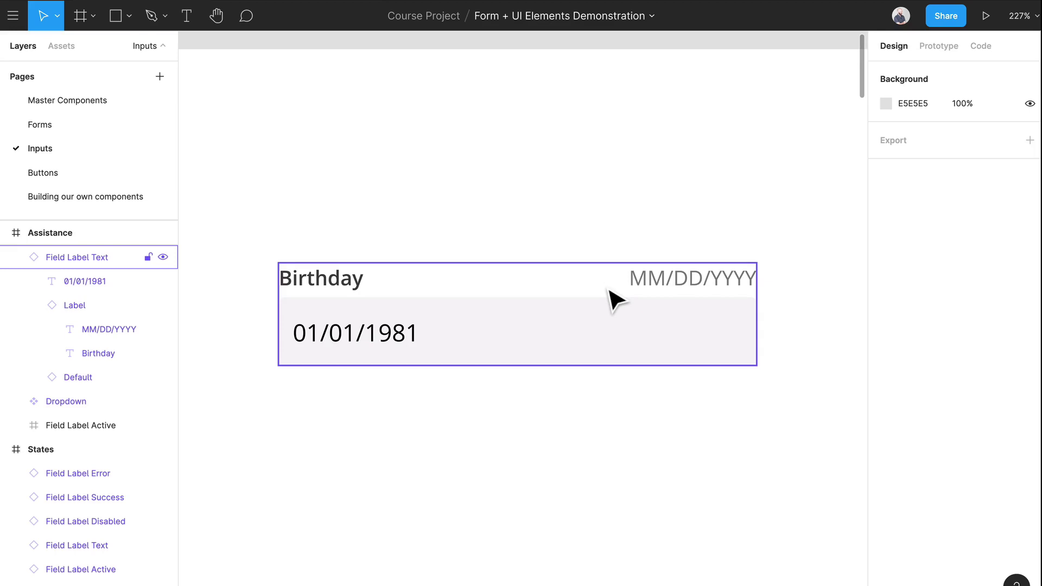
{"action": "left_click", "coordinate": [540, 442]}
{"action": "scroll", "coordinate": [540, 443], "scroll_direction": "down", "scroll_amount": 6}
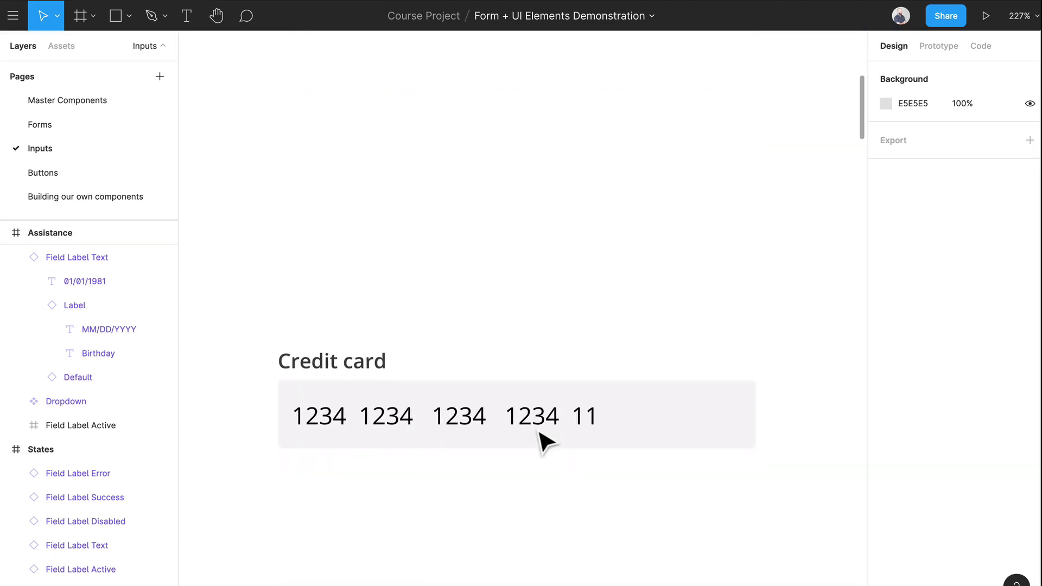
{"action": "scroll", "coordinate": [542, 442], "scroll_direction": "down", "scroll_amount": 1}
{"action": "left_click", "coordinate": [516, 372]}
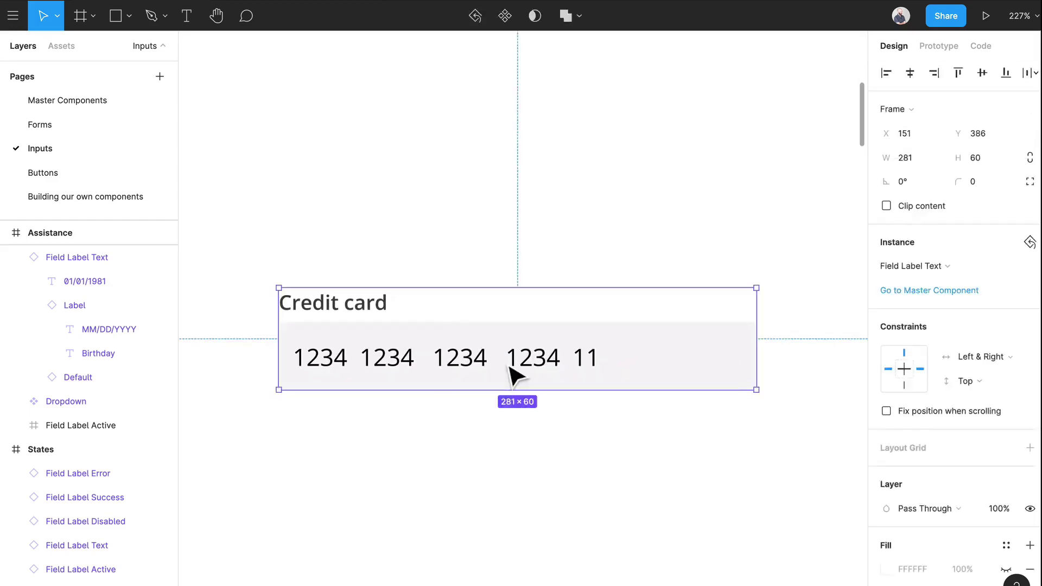
{"action": "double_click", "coordinate": [516, 358]}
{"action": "left_click", "coordinate": [592, 450]}
{"action": "scroll", "coordinate": [530, 372], "scroll_direction": "up", "scroll_amount": 1}
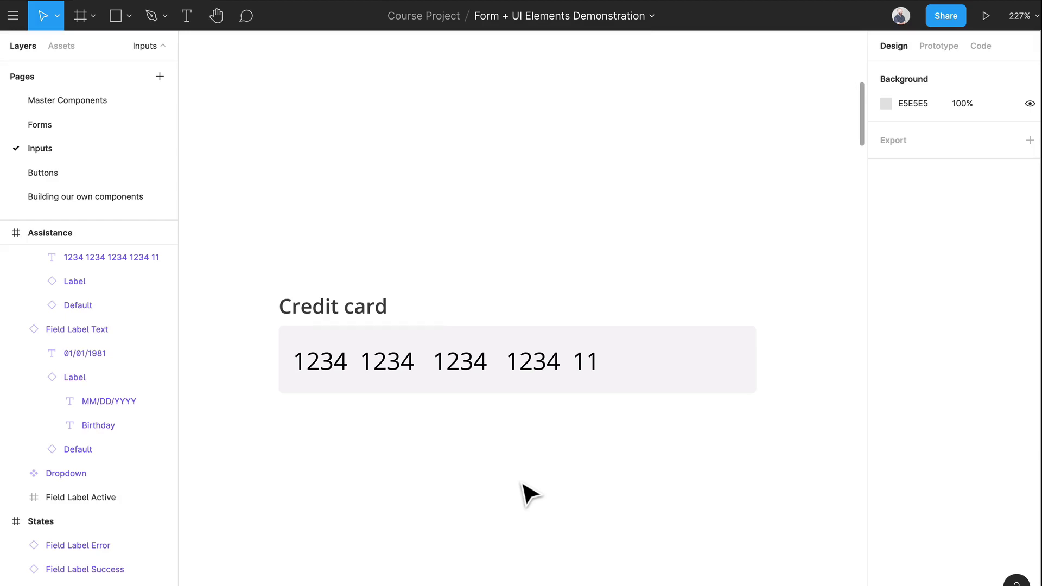
{"action": "left_click", "coordinate": [597, 365]}
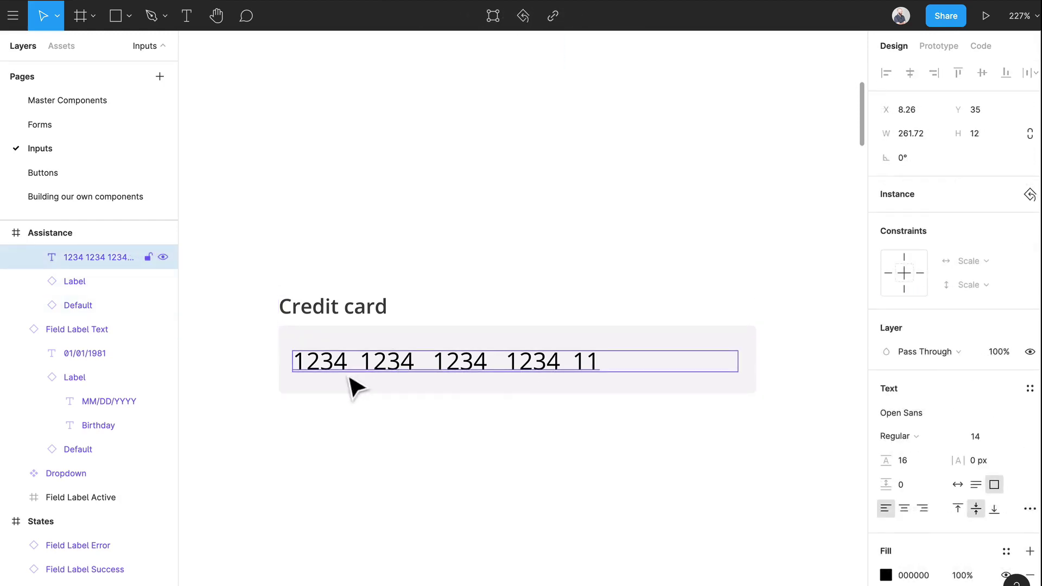
{"action": "left_click", "coordinate": [444, 443]}
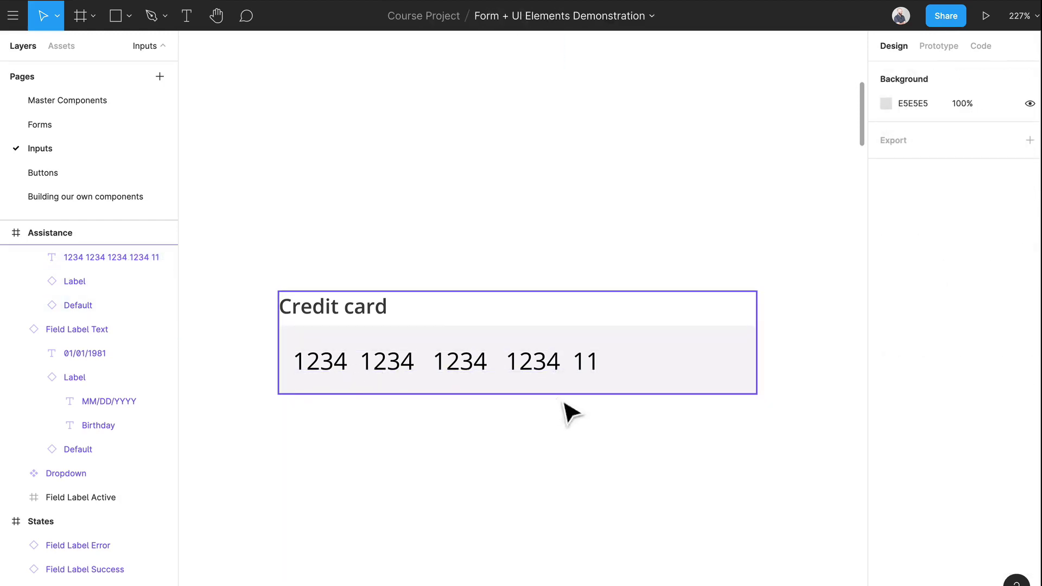
{"action": "double_click", "coordinate": [372, 374]}
{"action": "left_click", "coordinate": [365, 361]}
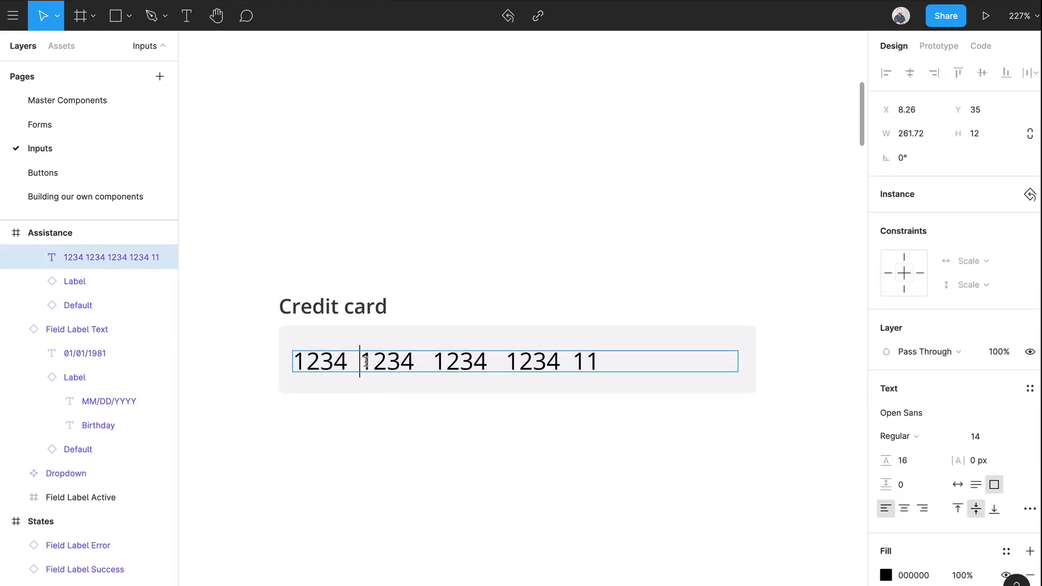
{"action": "key", "text": "BackSpace"}
{"action": "key", "text": "BackSpace"}
{"action": "key", "text": "Right"}
{"action": "key", "text": "Right"}
{"action": "key", "text": "Right"}
{"action": "key", "text": "Right"}
{"action": "key", "text": "Right"}
{"action": "key", "text": "Right"}
{"action": "key", "text": "Right"}
{"action": "key", "text": "BackSpace"}
{"action": "key", "text": "BackSpace"}
{"action": "key", "text": "BackSpace"}
{"action": "key", "text": "Right"}
{"action": "key", "text": "Right"}
{"action": "key", "text": "Right"}
{"action": "key", "text": "Right"}
{"action": "key", "text": "Delete"}
{"action": "key", "text": "Delete"}
{"action": "key", "text": "Delete"}
{"action": "key", "text": "Right"}
{"action": "key", "text": "Right"}
{"action": "key", "text": "Right"}
{"action": "key", "text": "Right"}
{"action": "key", "text": "Right"}
{"action": "key", "text": "Right"}
{"action": "key", "text": "BackSpace"}
{"action": "key", "text": "BackSpace"}
{"action": "left_click", "coordinate": [313, 550]}
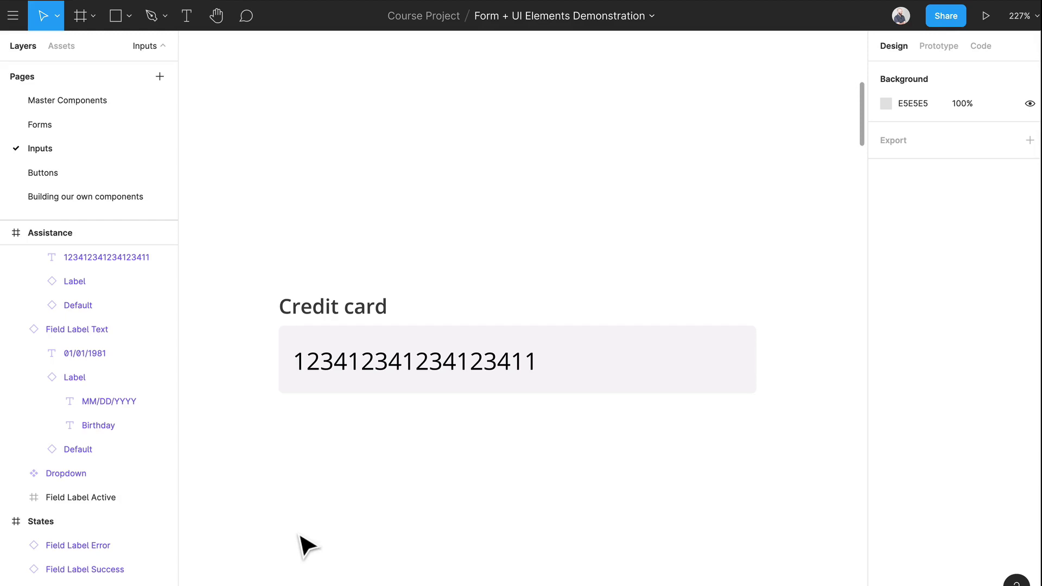
{"action": "key", "text": "ctrl+z"}
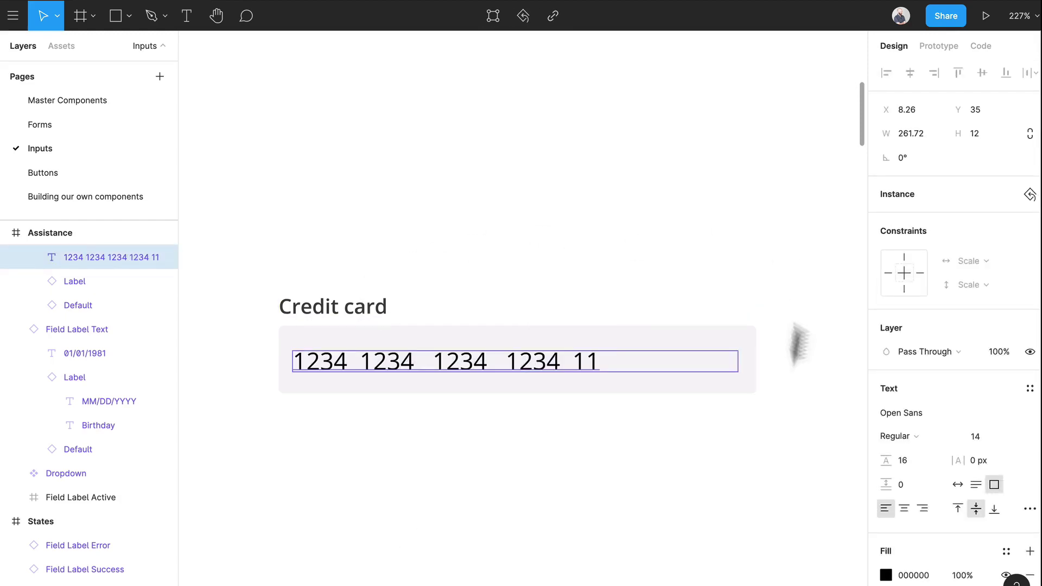
{"action": "left_click", "coordinate": [454, 440]}
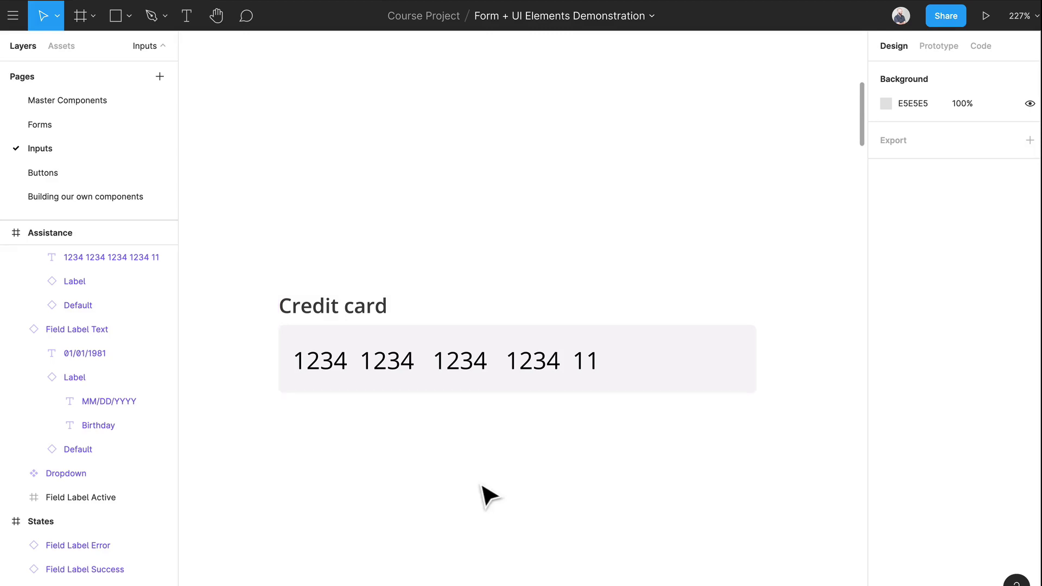
Scroll to the Address field's three-suggestion dropdown and select its Field Label Active frame
{"action": "scroll", "coordinate": [586, 467], "scroll_direction": "down", "scroll_amount": 3}
{"action": "scroll", "coordinate": [591, 467], "scroll_direction": "down", "scroll_amount": 10}
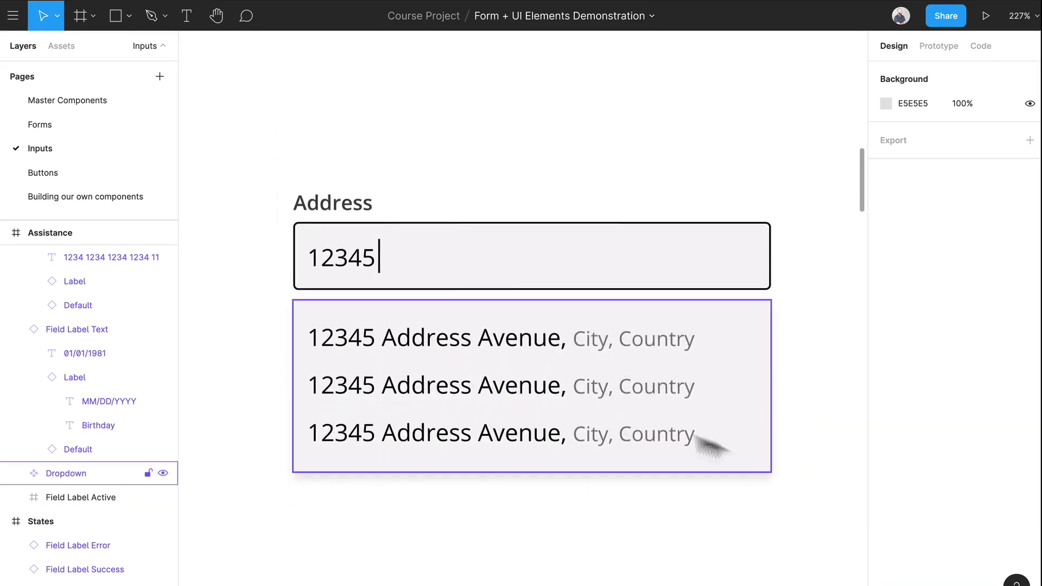
{"action": "scroll", "coordinate": [744, 421], "scroll_direction": "right", "scroll_amount": 3}
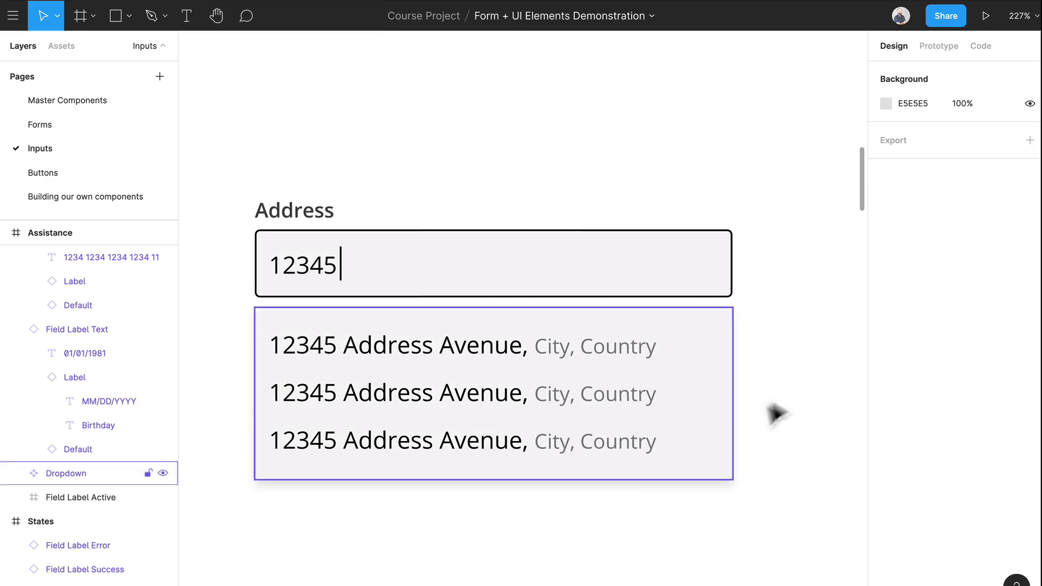
{"action": "left_click", "coordinate": [495, 299]}
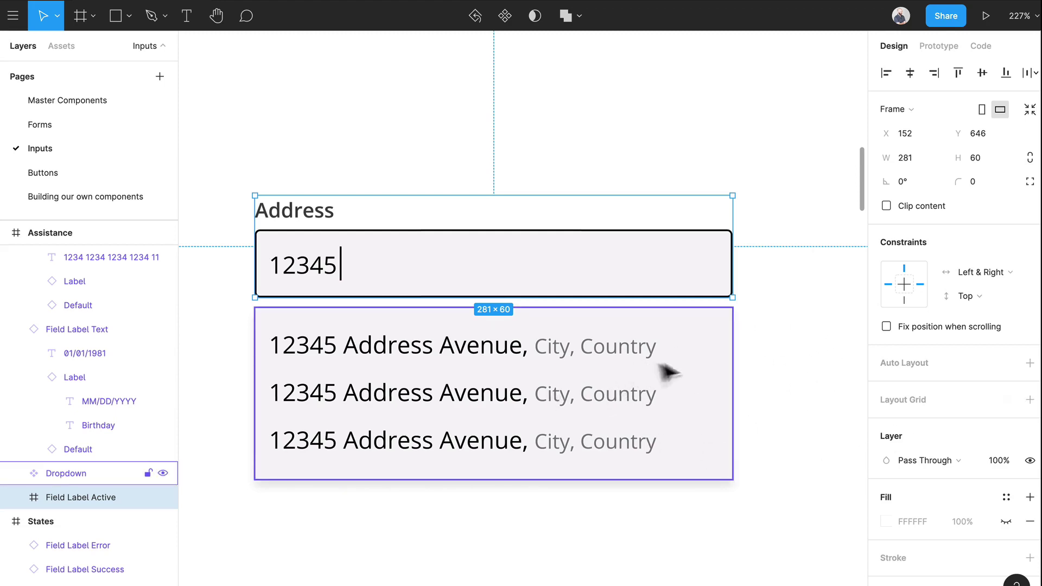
Clear the selection and scroll down to the Potatoe chips dropdown showing Salt and Vinegar
{"action": "left_click", "coordinate": [769, 343]}
{"action": "scroll", "coordinate": [775, 342], "scroll_direction": "down", "scroll_amount": 10}
{"action": "scroll", "coordinate": [771, 335], "scroll_direction": "down", "scroll_amount": 3}
{"action": "scroll", "coordinate": [772, 338], "scroll_direction": "up", "scroll_amount": 3}
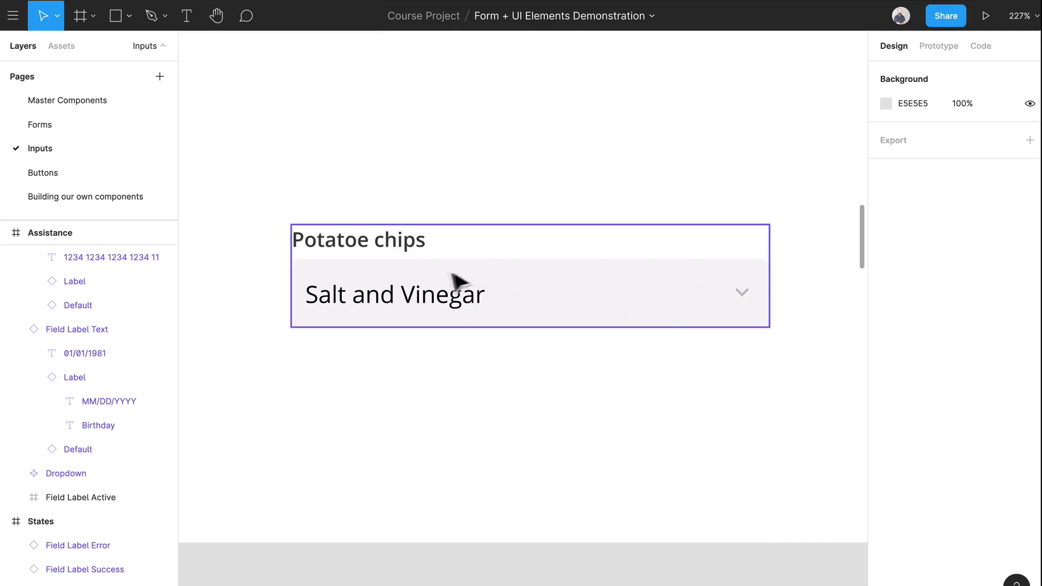
Inspect the Salt and Vinegar text layer, then zoom out to 145% to include the address suggestions
{"action": "double_click", "coordinate": [437, 298]}
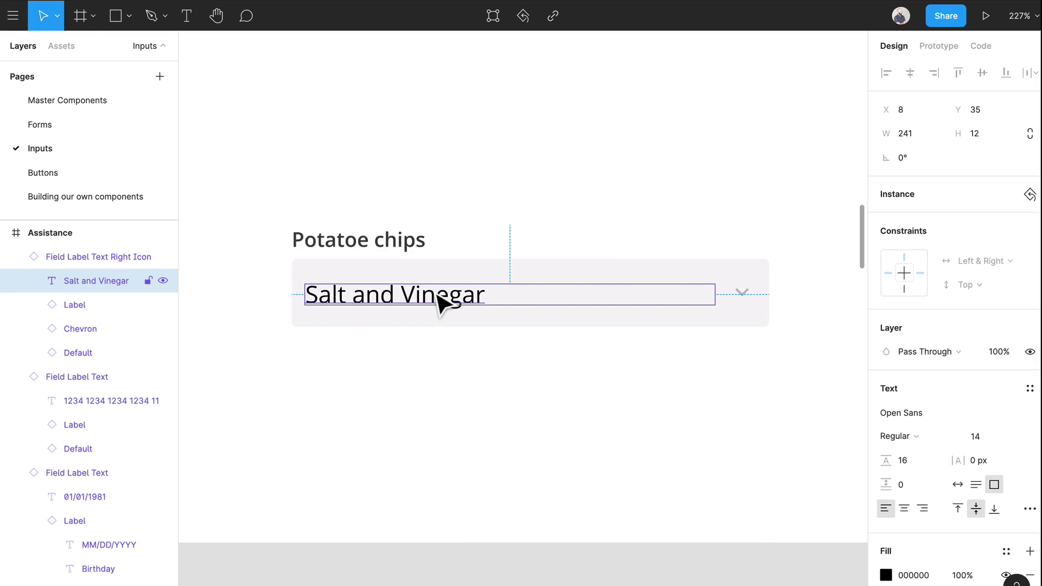
{"action": "left_click", "coordinate": [585, 379]}
{"action": "scroll", "coordinate": [586, 377], "scroll_direction": "down", "scroll_amount": 5}
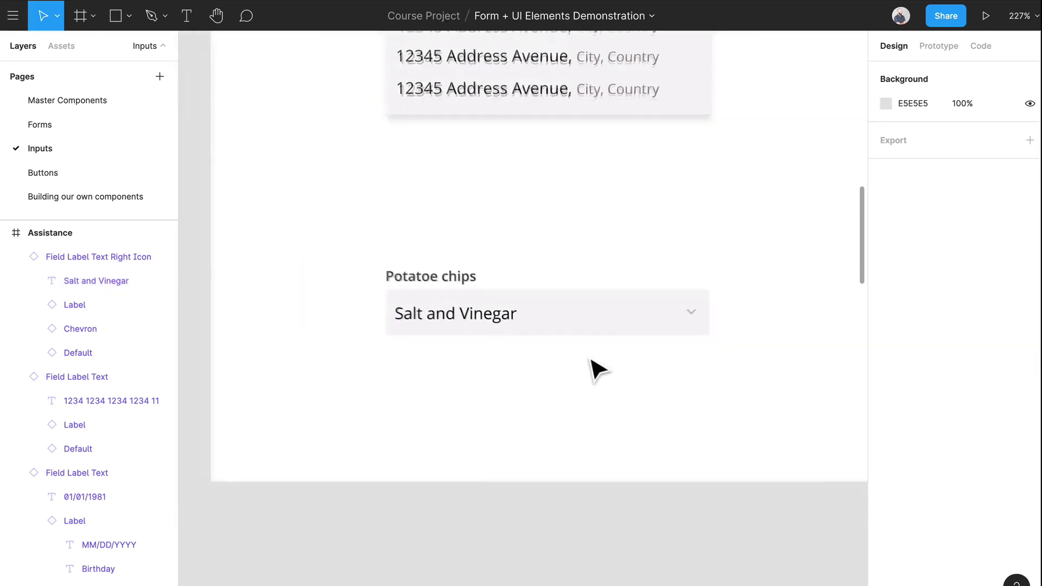